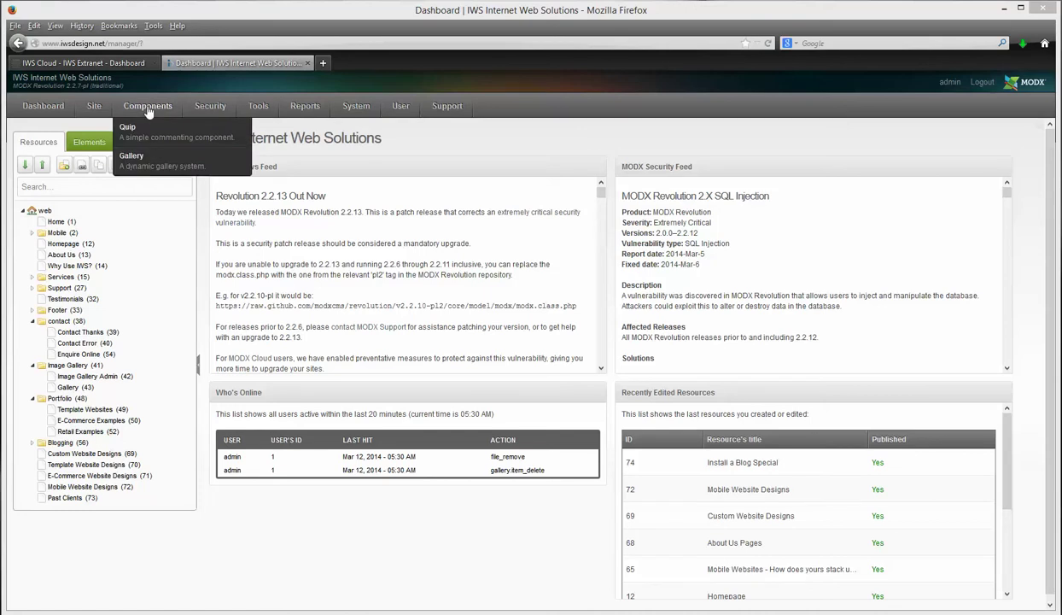
# Step: Open Components > Gallery to list the five existing albums
pyautogui.click(148, 166)
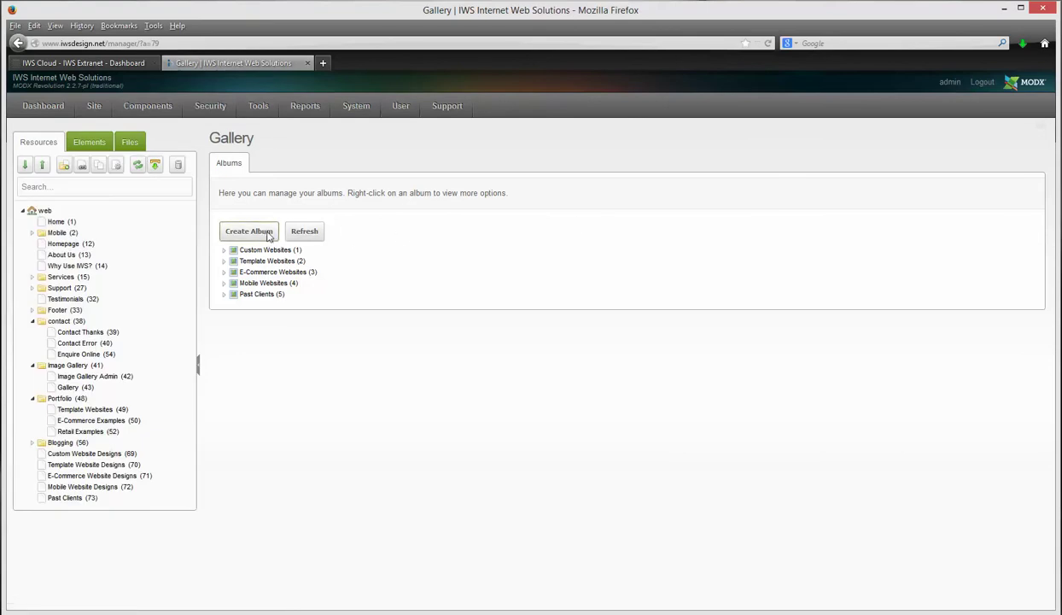
# Step: Create the album 'New Gallery' with description 'Geoff's Pics', marked Active and Prominent, and save it
pyautogui.click(266, 233)
pyautogui.write('New Ga')
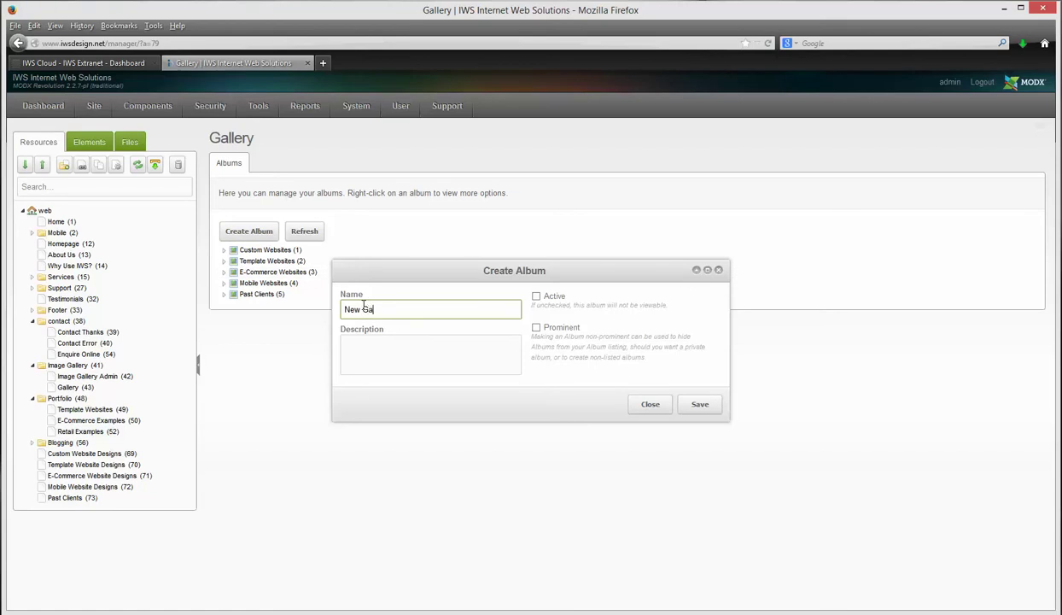
pyautogui.write('llery')
pyautogui.click(356, 350)
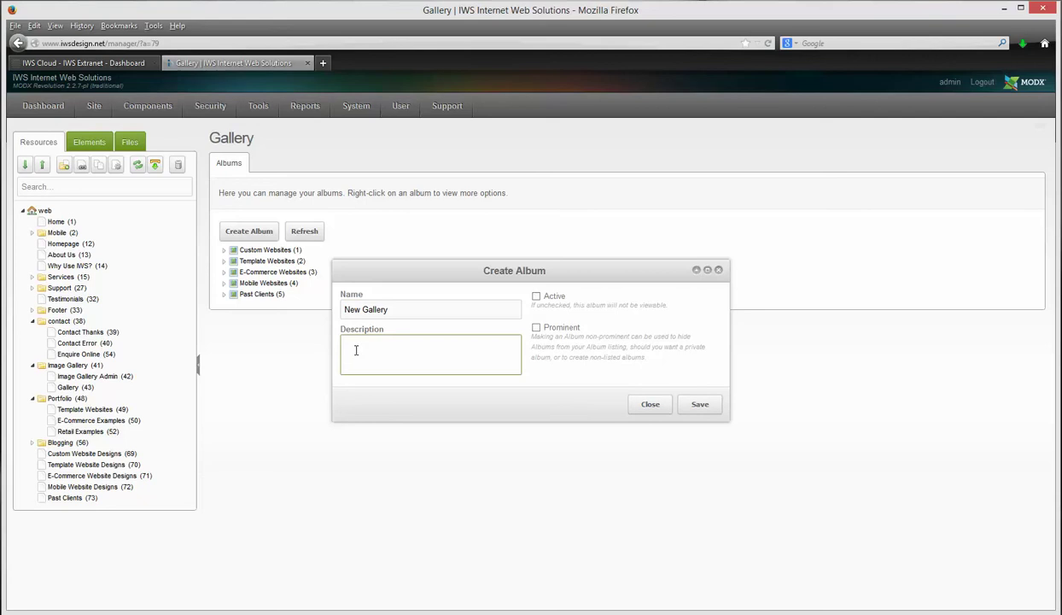
pyautogui.write("Geoff's Pics")
pyautogui.click(537, 297)
pyautogui.click(536, 328)
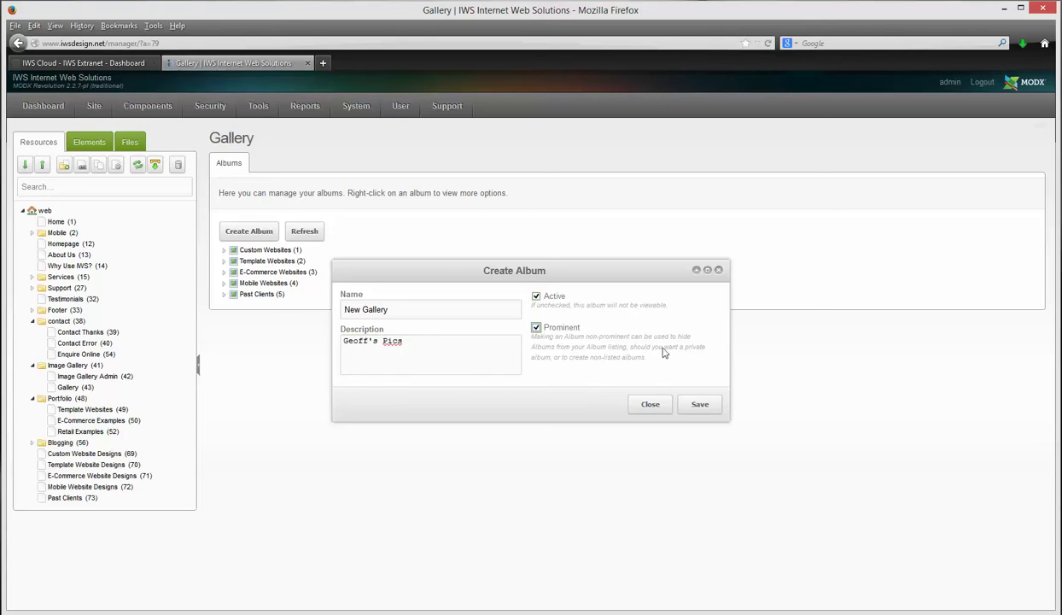
pyautogui.click(698, 408)
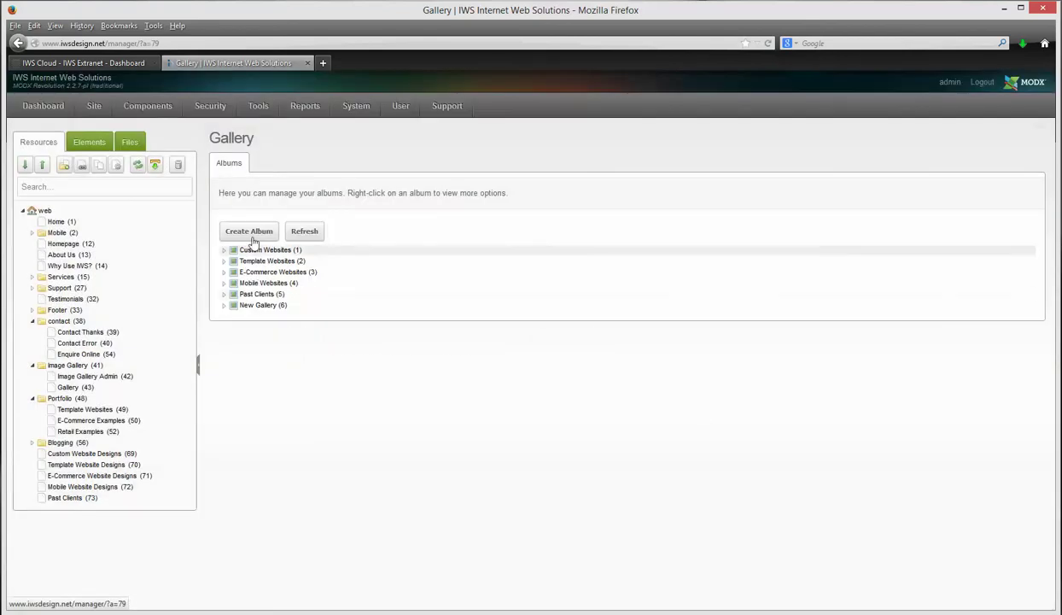
# Step: Open New Gallery from the albums tree in its Update Album page
pyautogui.click(250, 309)
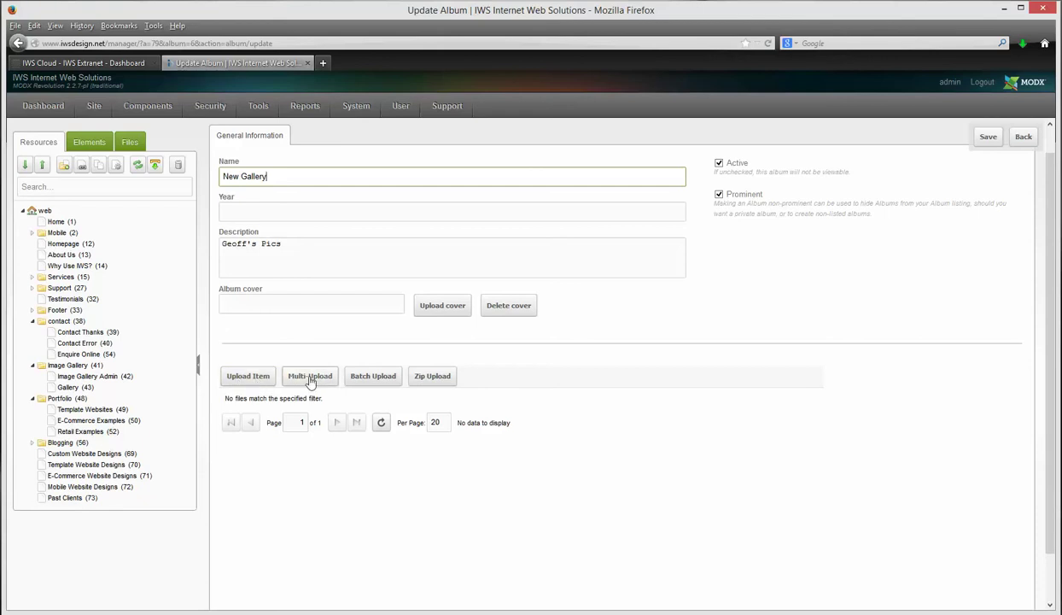
# Step: Upload aussie-fire-bunkers.jpg as item 'Test Image' with a 'This is a test image' description, and save it
pyautogui.click(252, 381)
pyautogui.write('Test Image')
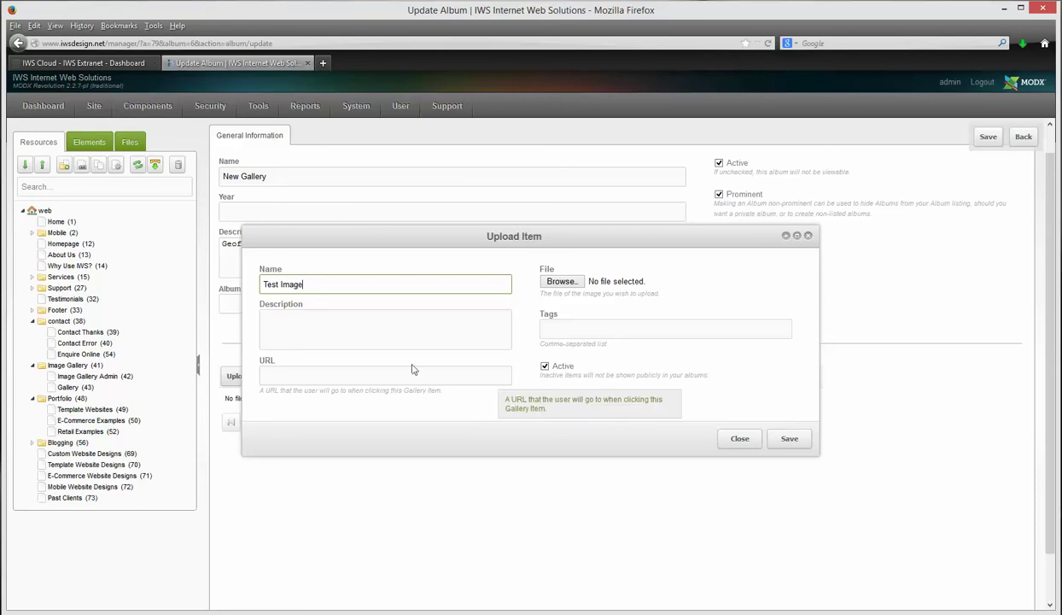
pyautogui.click(335, 331)
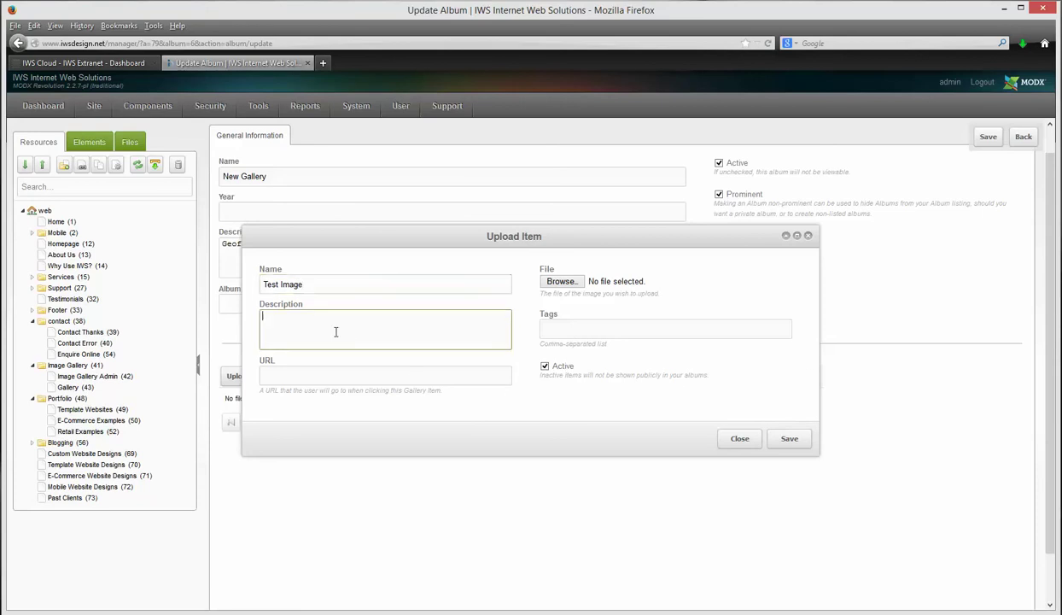
pyautogui.write('This is ')
pyautogui.write('a test image')
pyautogui.click(296, 373)
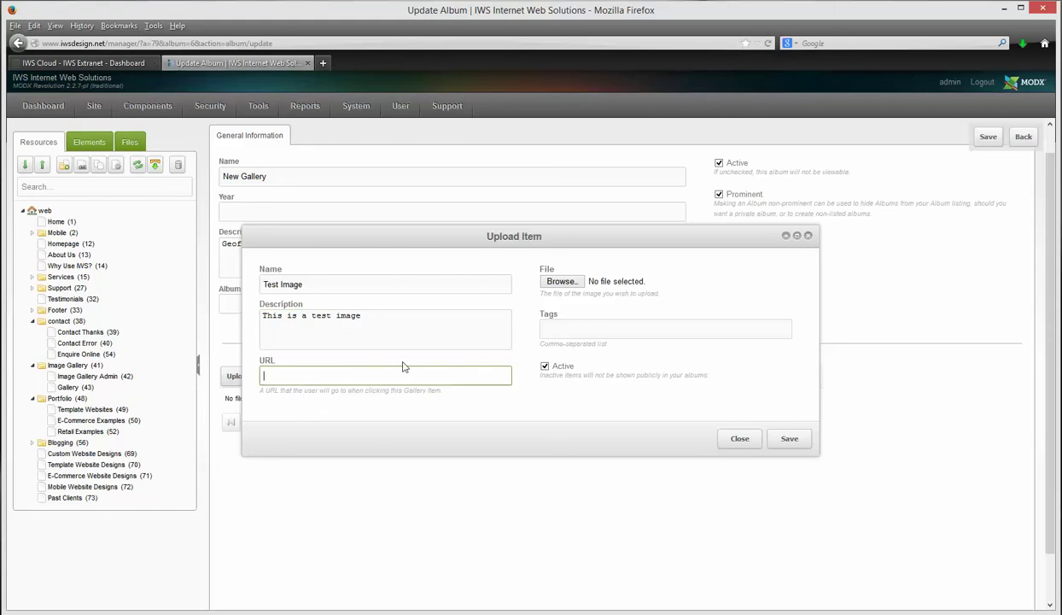
pyautogui.click(568, 286)
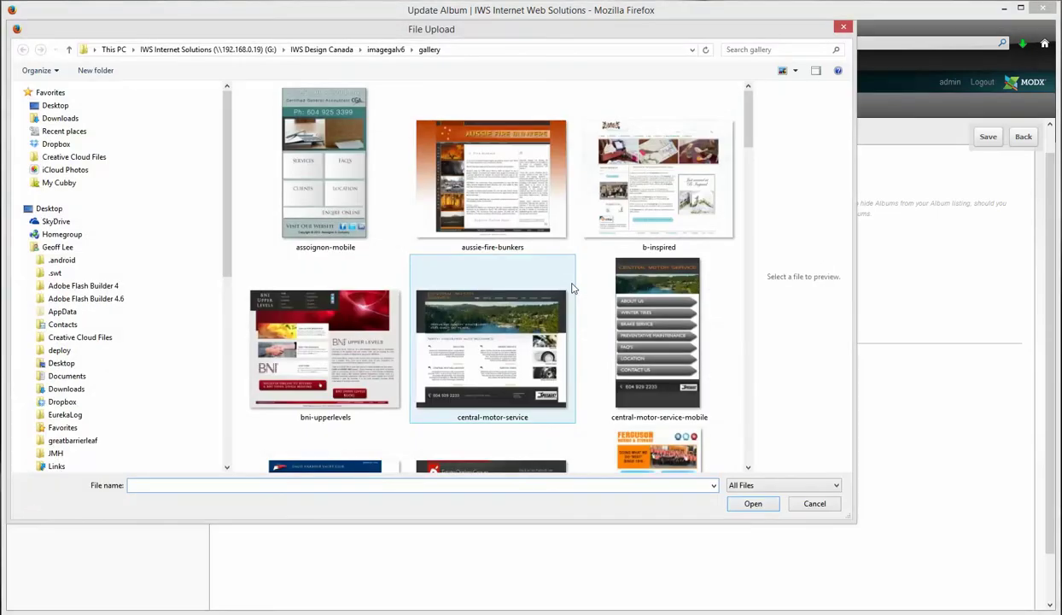
pyautogui.click(504, 178)
pyautogui.click(761, 506)
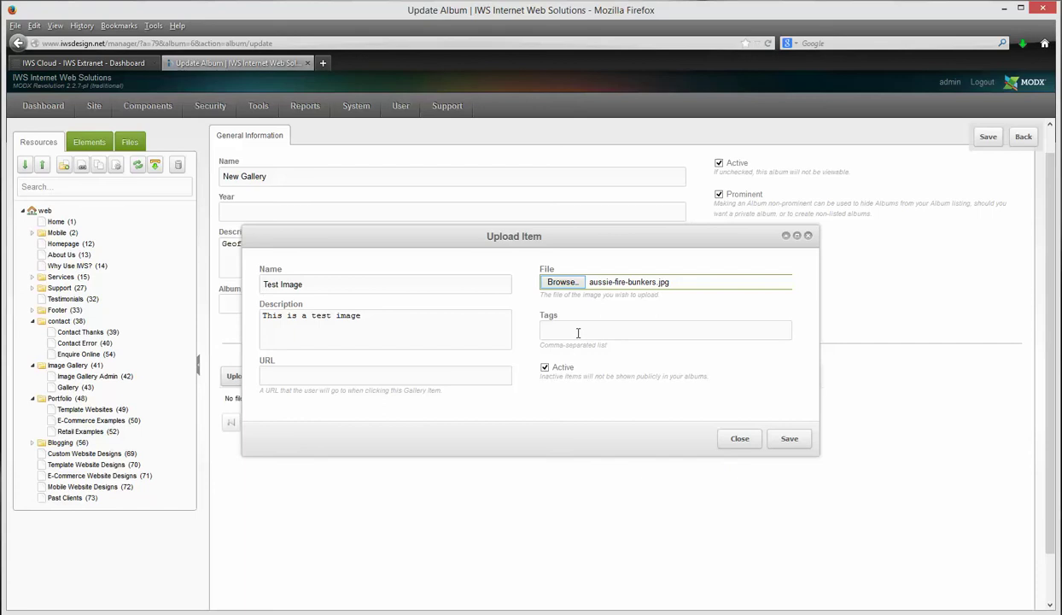
pyautogui.click(786, 441)
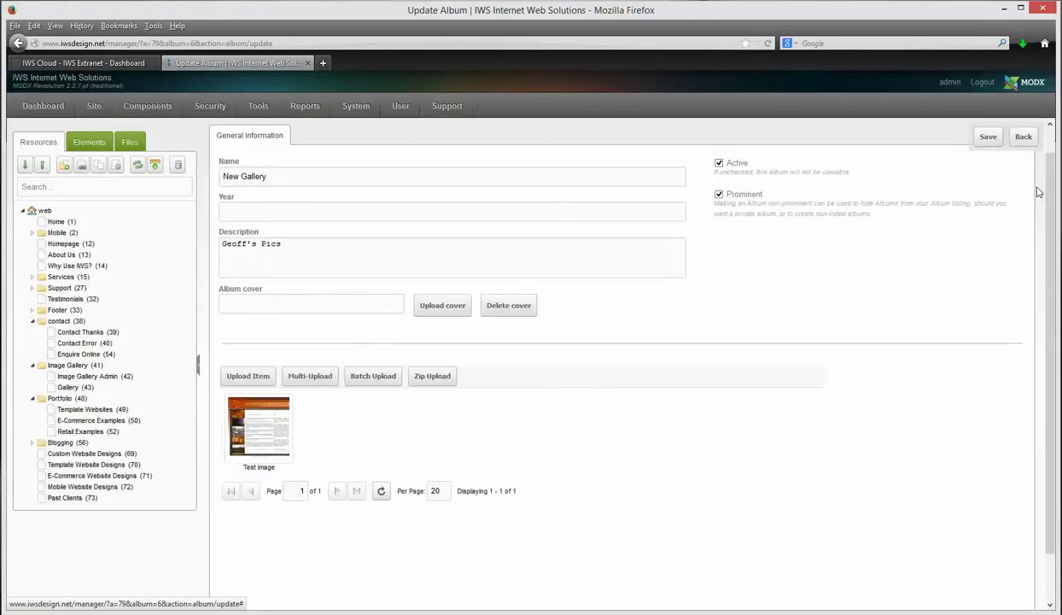
# Step: Save the Update Album page so New Gallery keeps its Test Image item
pyautogui.click(988, 138)
# Step: Start a new document titled 'Geoff's Gallery' with alias 'geoffs-gallery' and list its templates
pyautogui.click(64, 170)
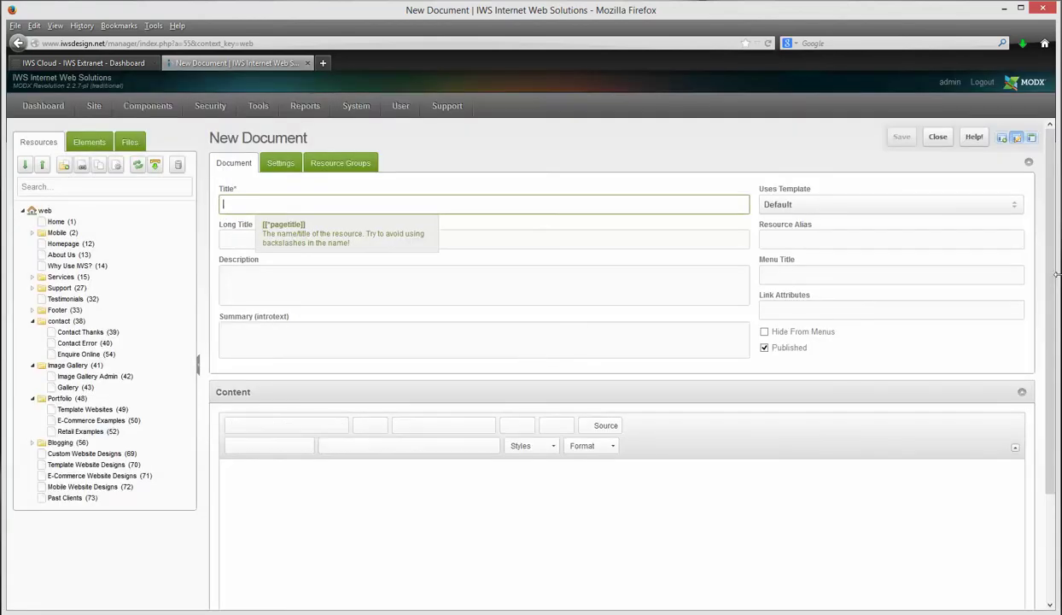
pyautogui.write('Geoff')
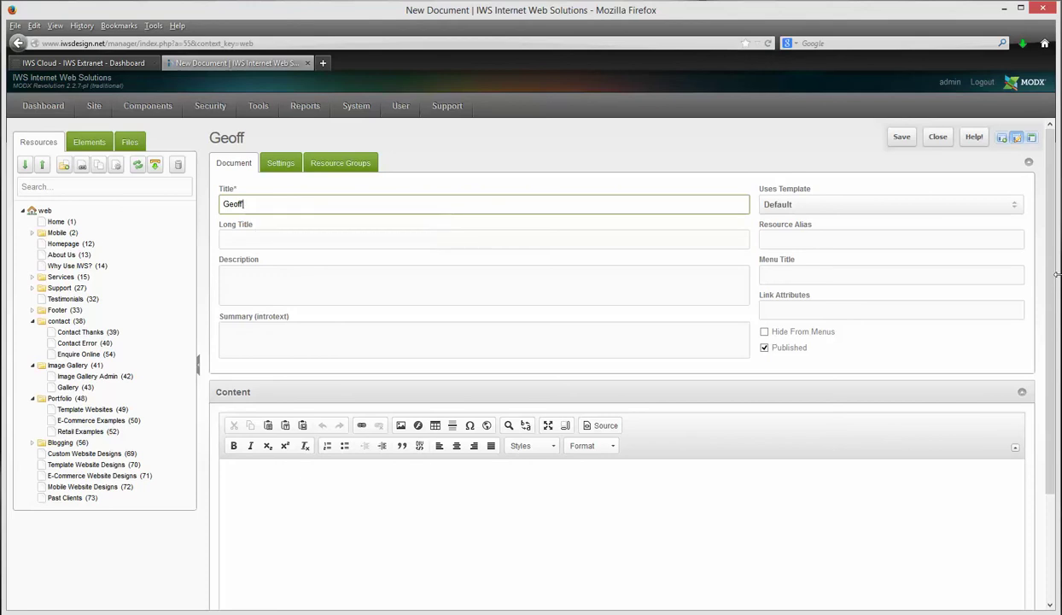
pyautogui.write("'s Gallery")
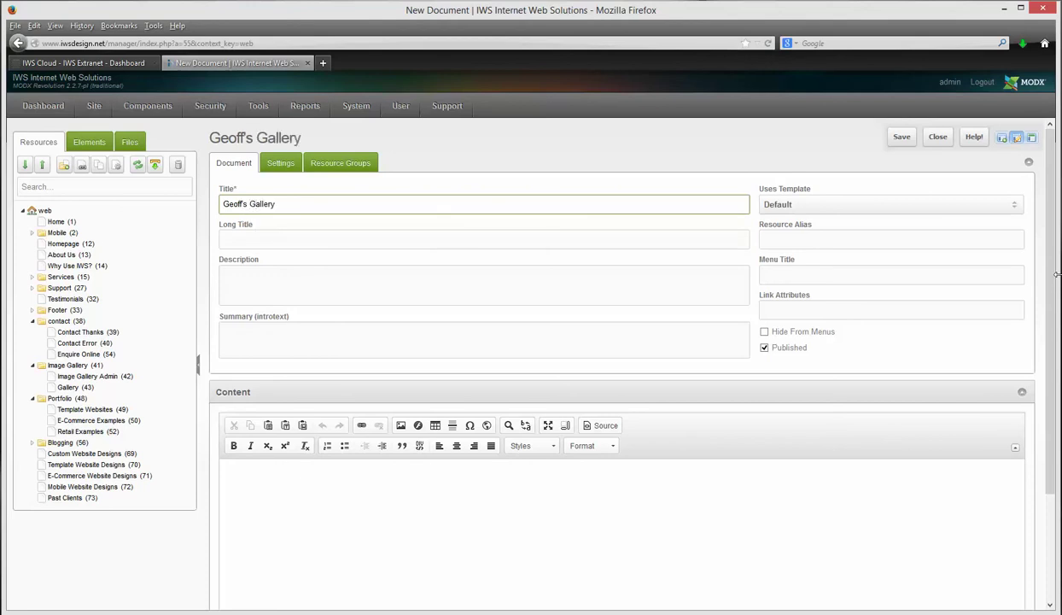
pyautogui.click(784, 230)
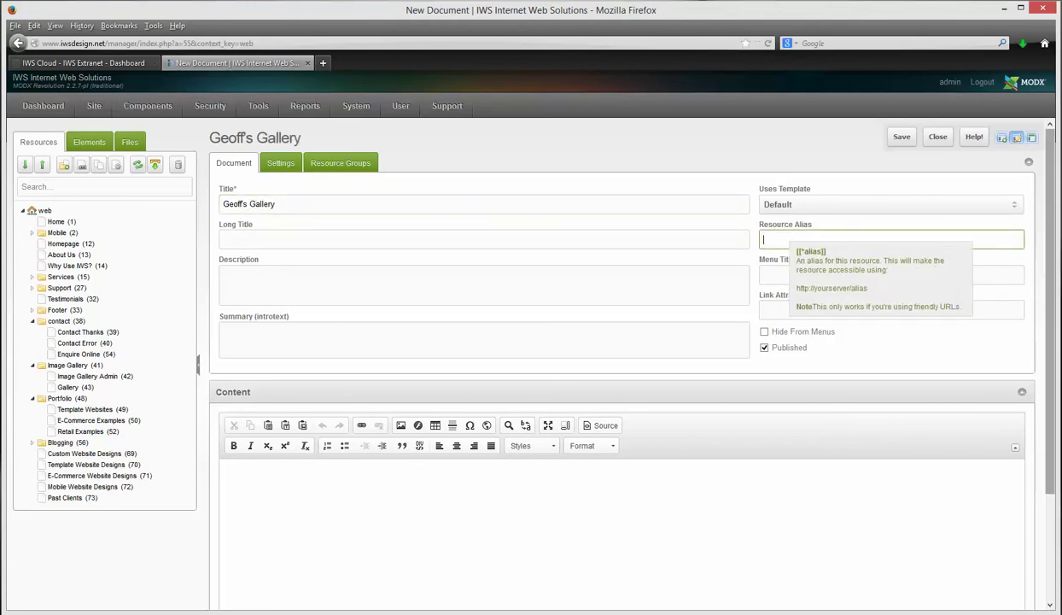
pyautogui.write('geoffs-gallery')
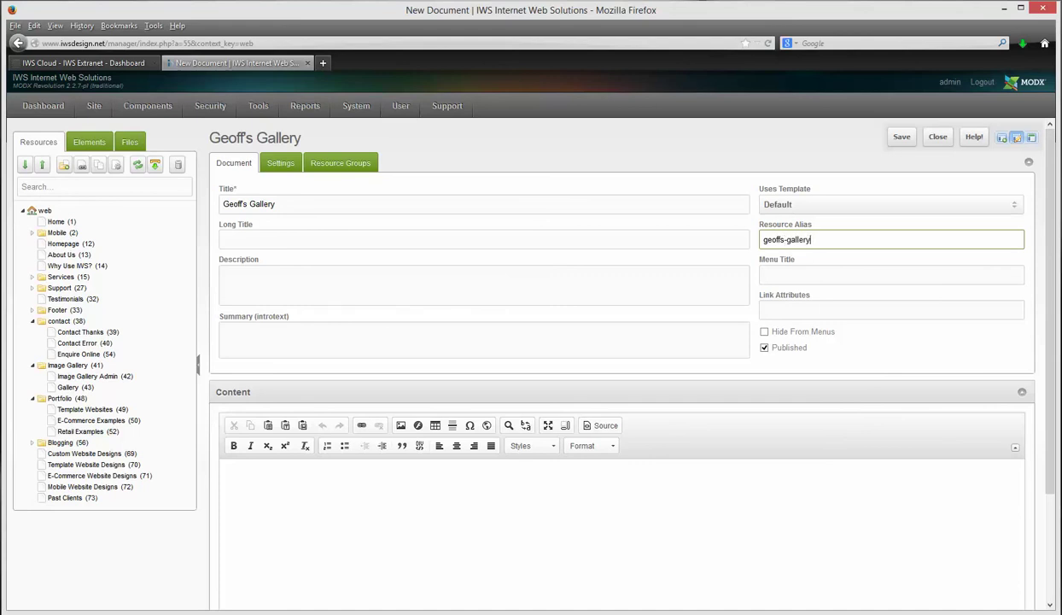
pyautogui.click(815, 210)
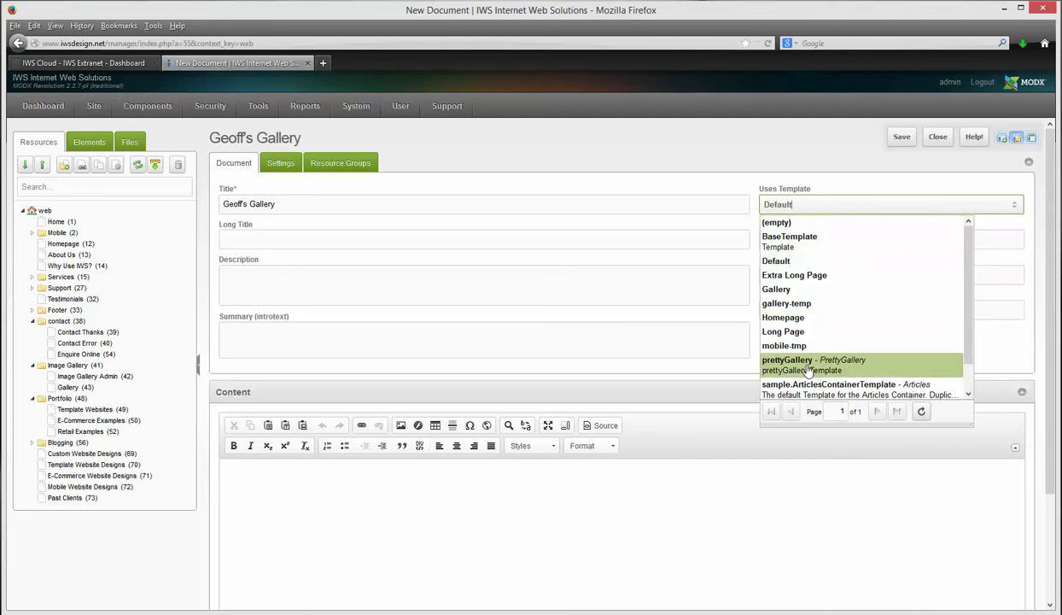
# Step: Confirm the prettyGallery template, then enter 'Geoff's Gallery' in the content as Heading 1
pyautogui.click(808, 367)
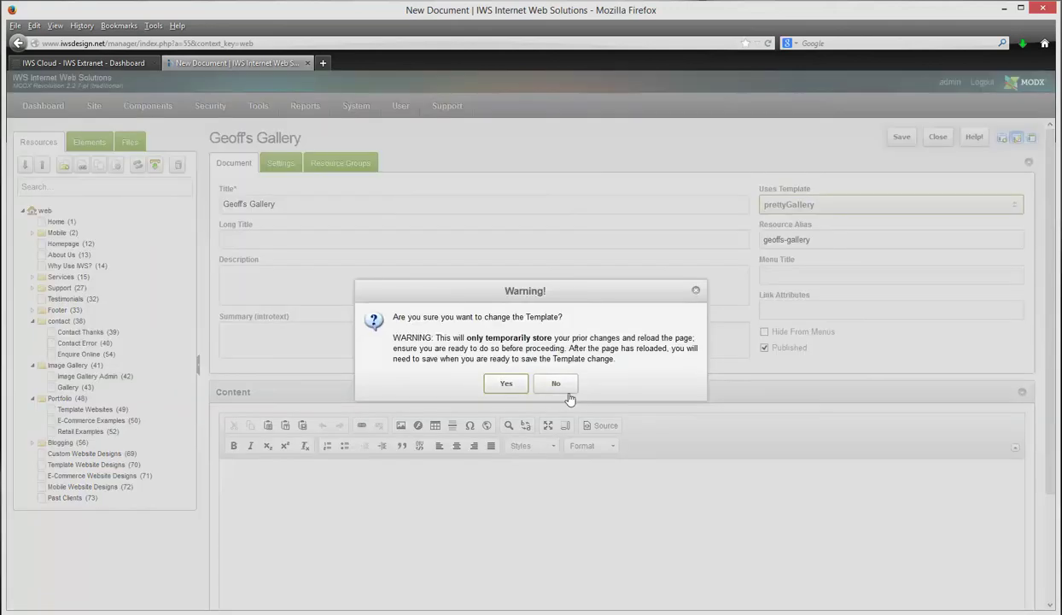
pyautogui.click(517, 387)
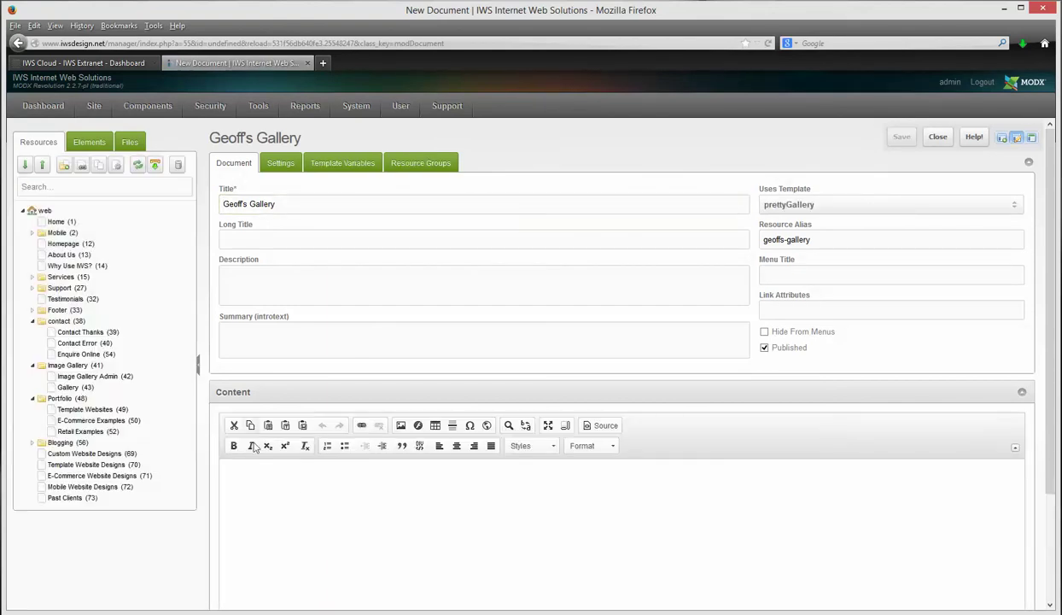
pyautogui.click(296, 488)
pyautogui.write('Geof')
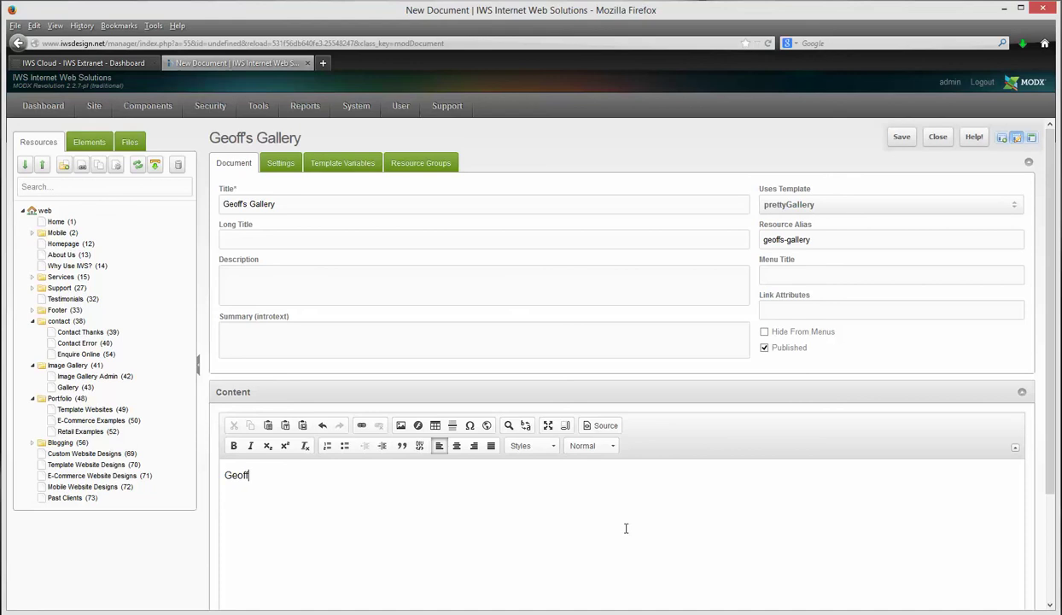
pyautogui.write("f's G")
pyautogui.write('allery')
pyautogui.moveTo(295, 476); pyautogui.dragTo(223, 475)
pyautogui.click(589, 443)
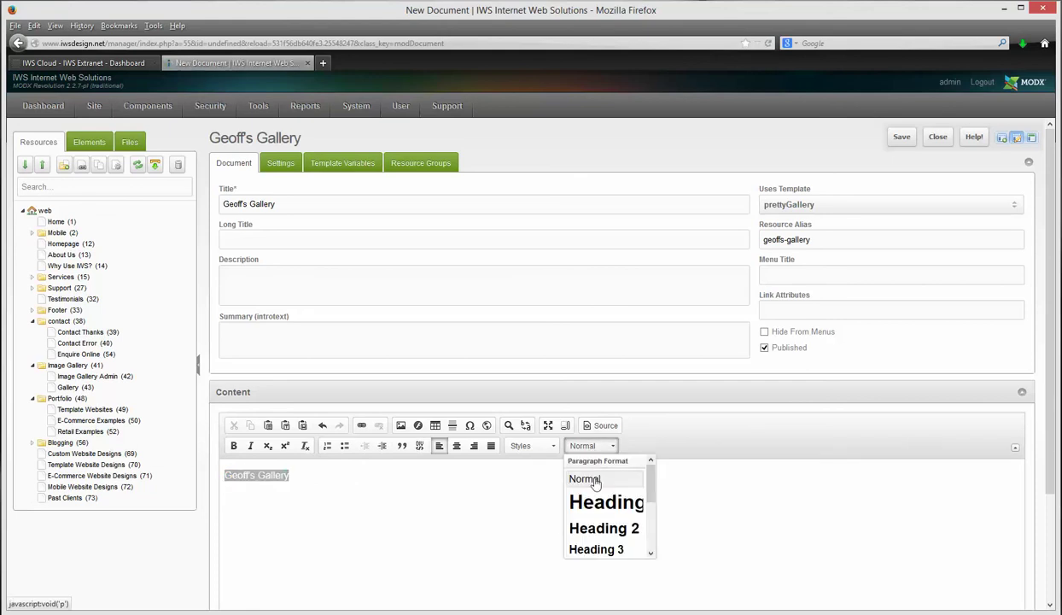
pyautogui.click(555, 495)
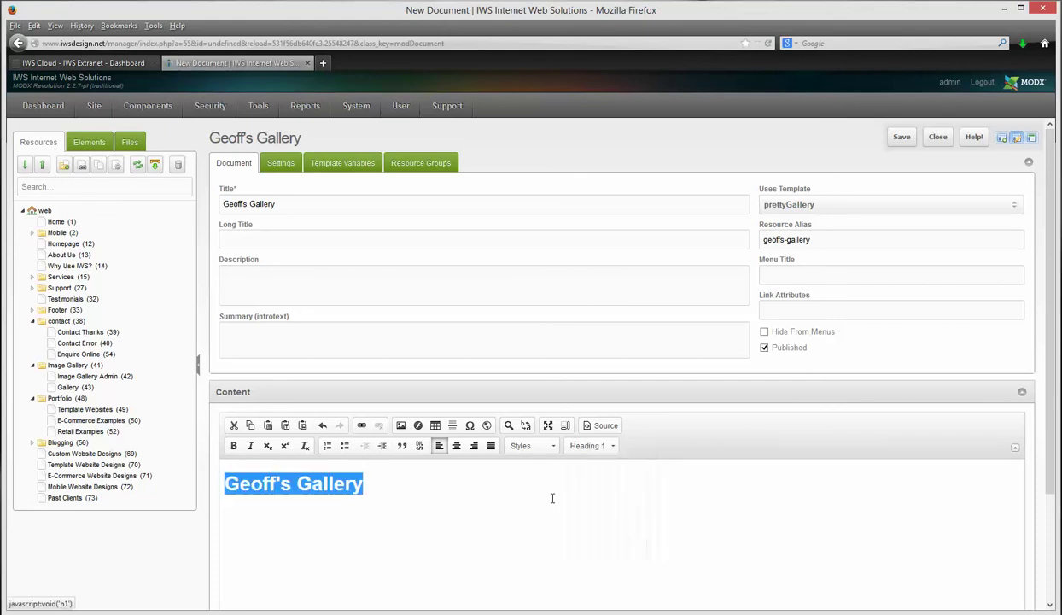
# Step: Set Album Selector to New Gallery and Thumbnail Width to 150, then save the page
pyautogui.click(336, 166)
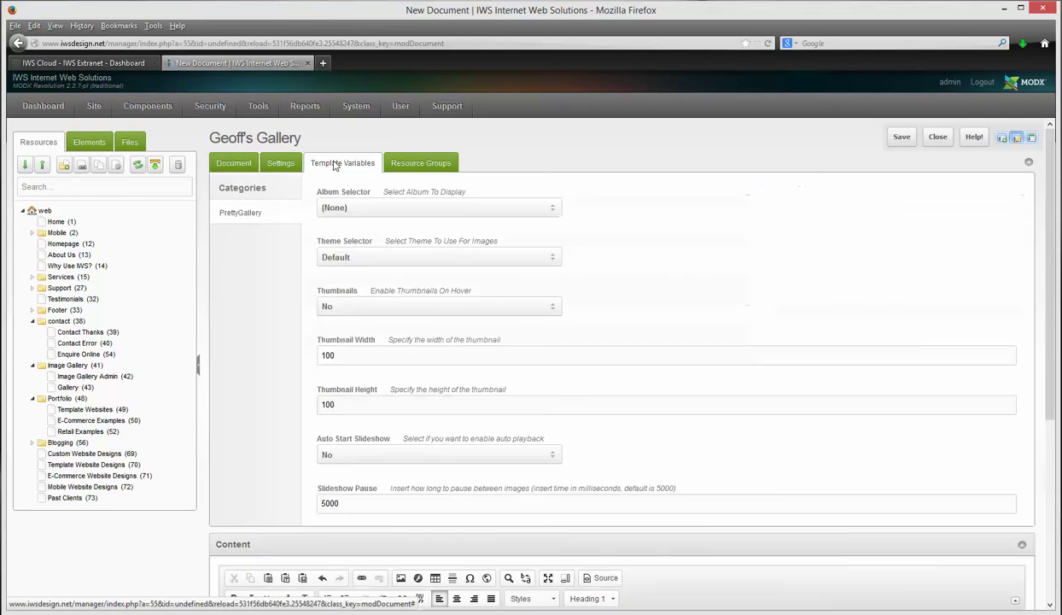
pyautogui.click(553, 213)
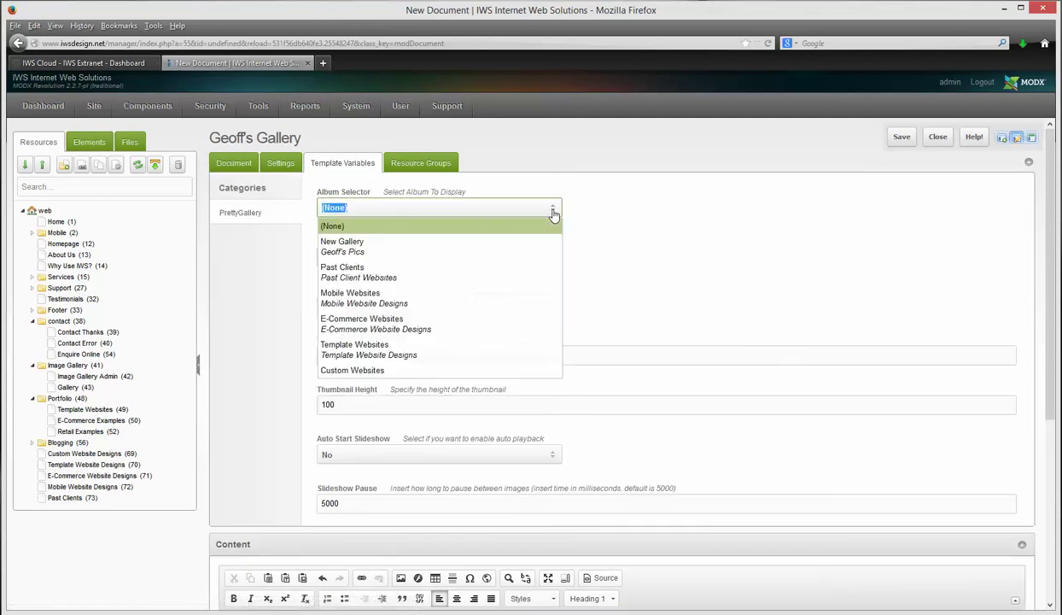
pyautogui.click(348, 245)
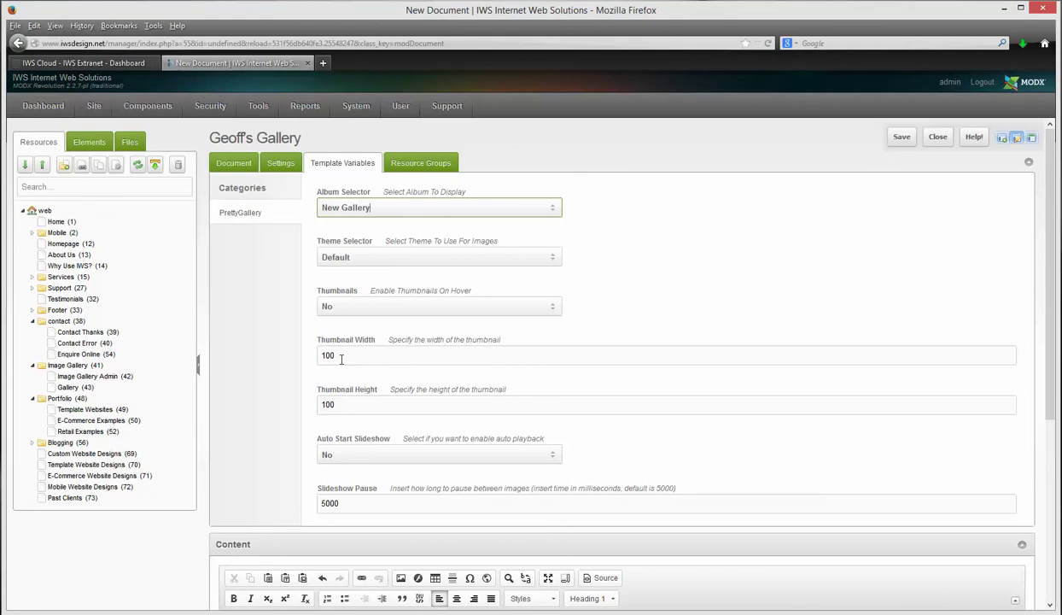
pyautogui.moveTo(339, 357); pyautogui.dragTo(328, 355)
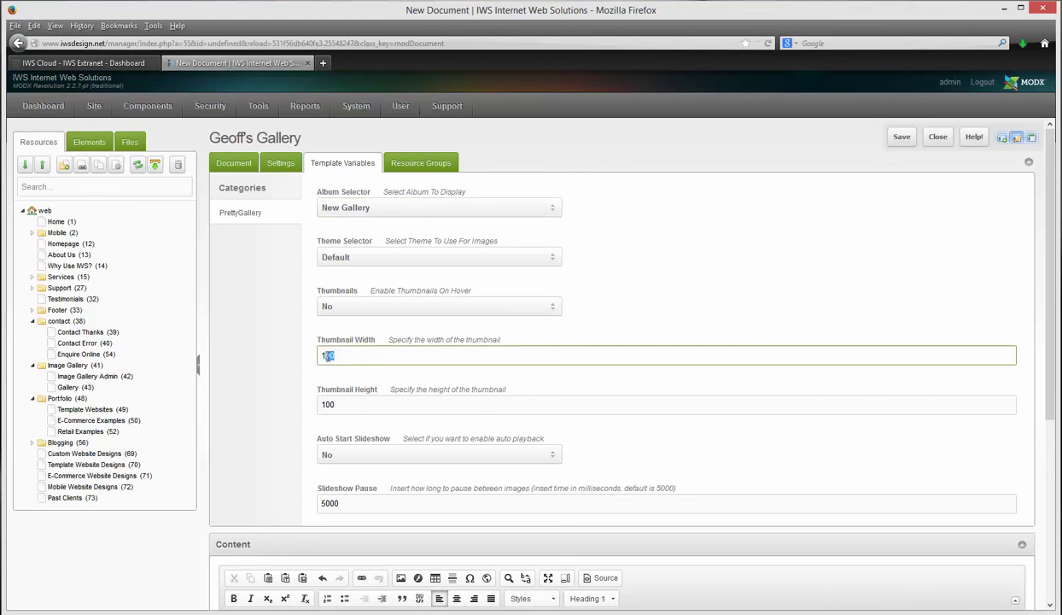
pyautogui.write('5')
pyautogui.click(482, 405)
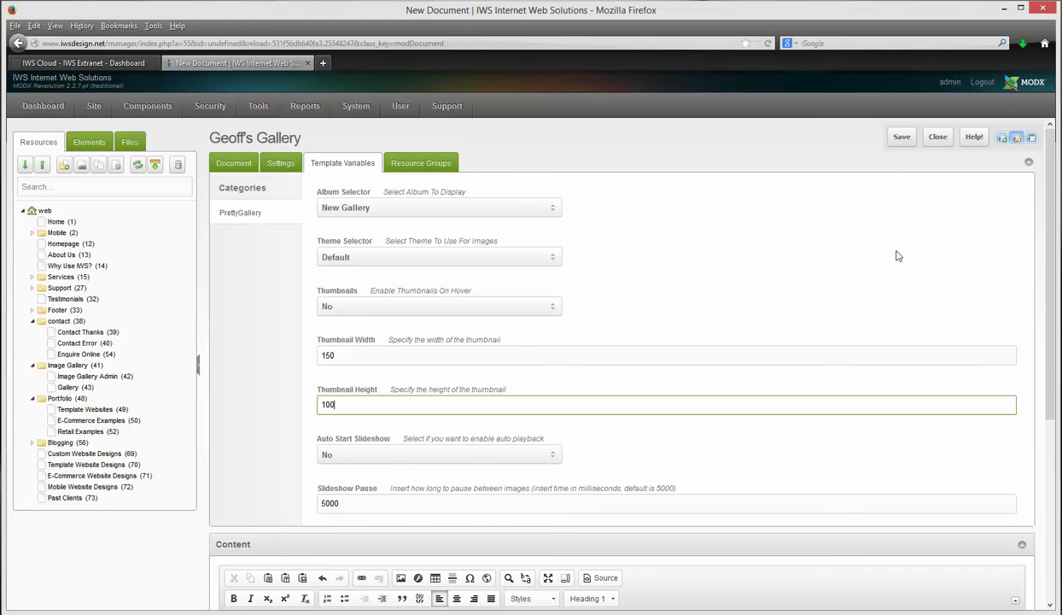
pyautogui.click(900, 137)
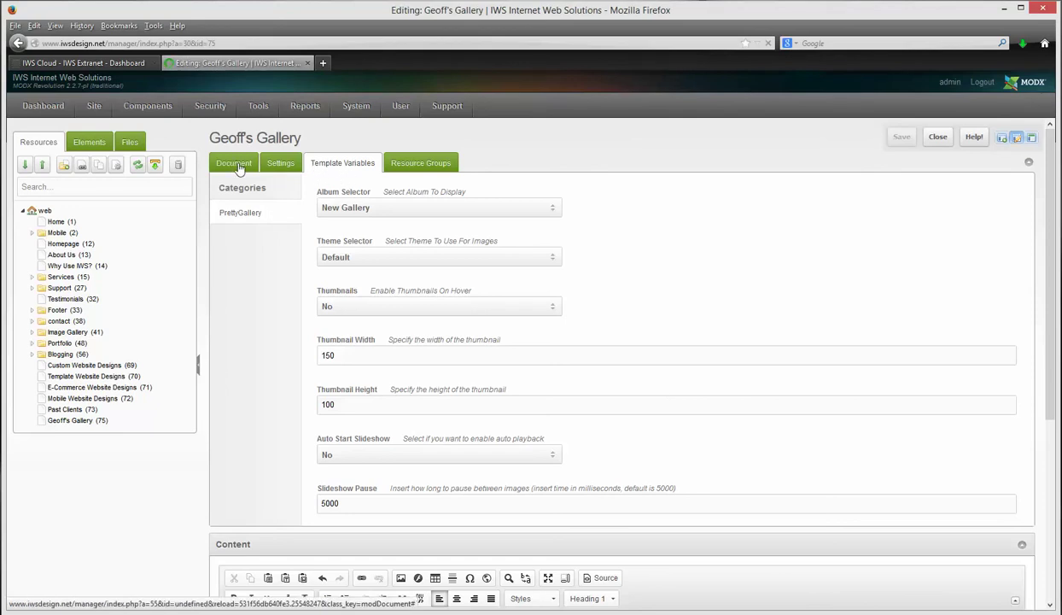
# Step: View the live Geoff's Gallery page, enlarge the Test Image thumbnail in the lightbox, then close it
pyautogui.click(239, 165)
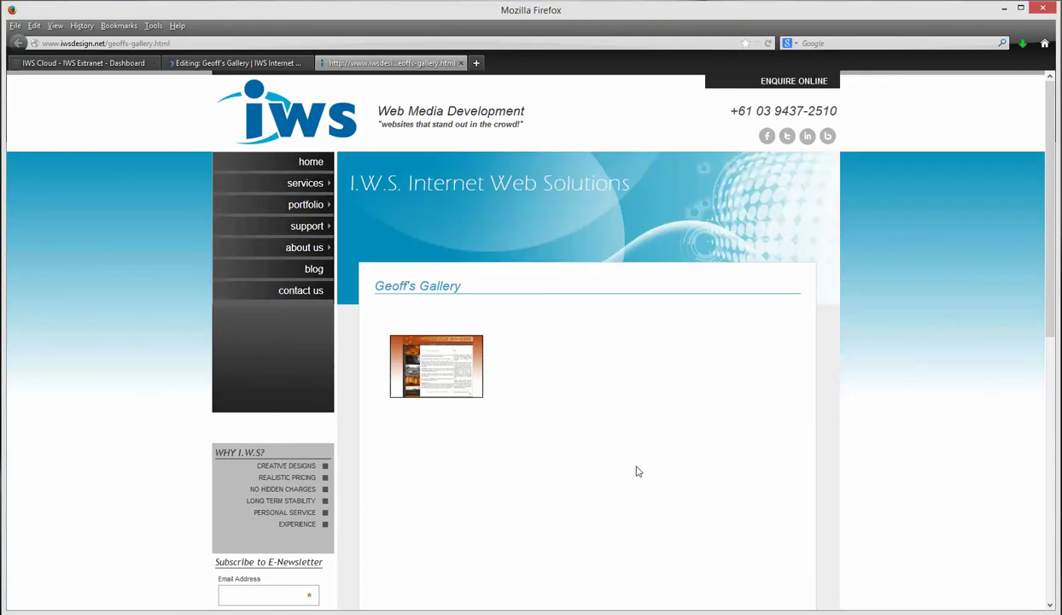
pyautogui.click(431, 375)
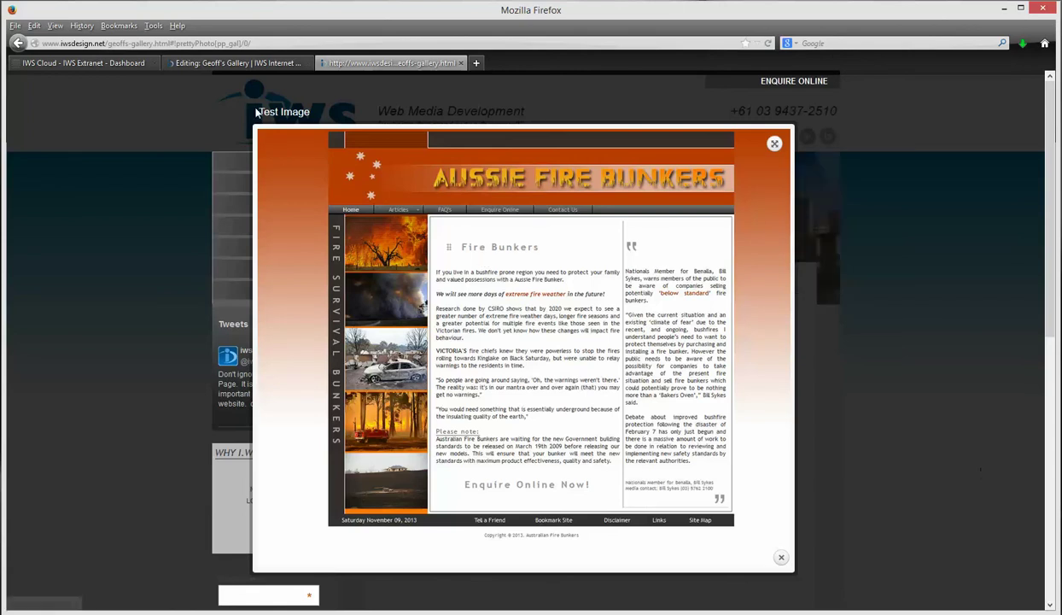
pyautogui.click(336, 128)
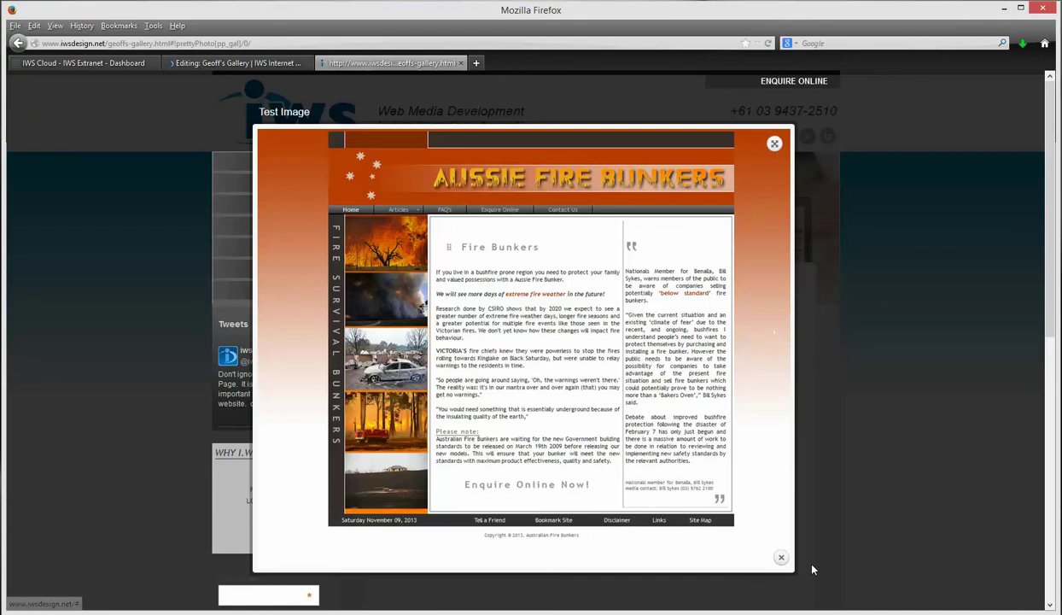
pyautogui.click(783, 558)
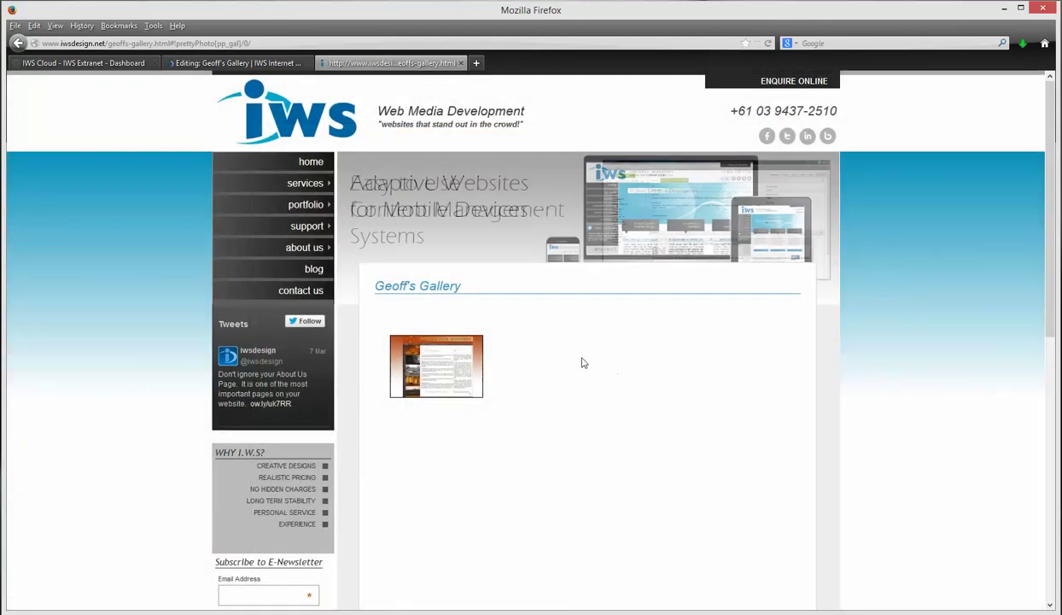
pyautogui.scroll(-2, 594, 397)
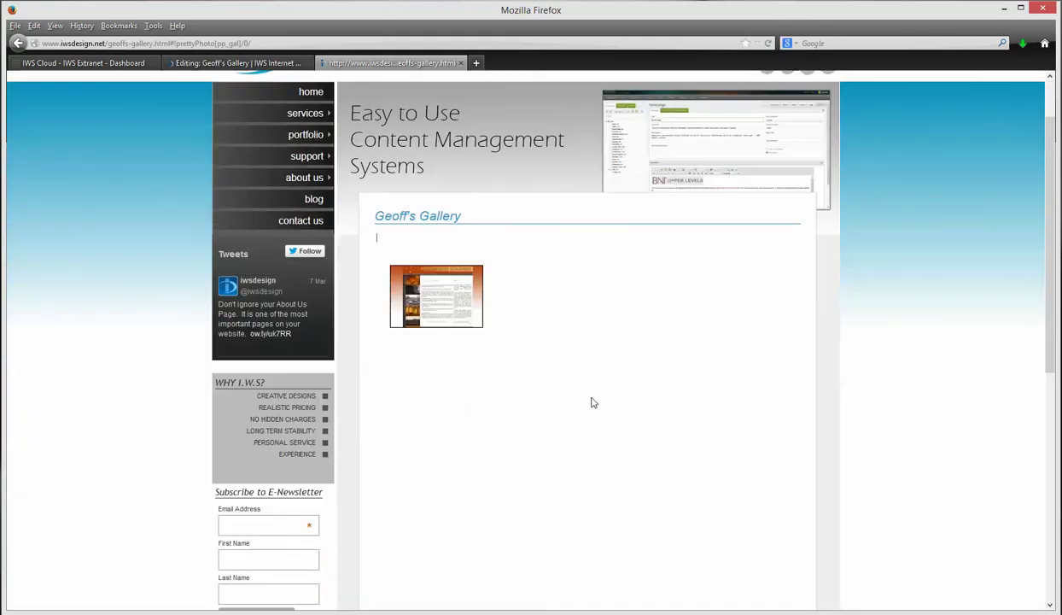